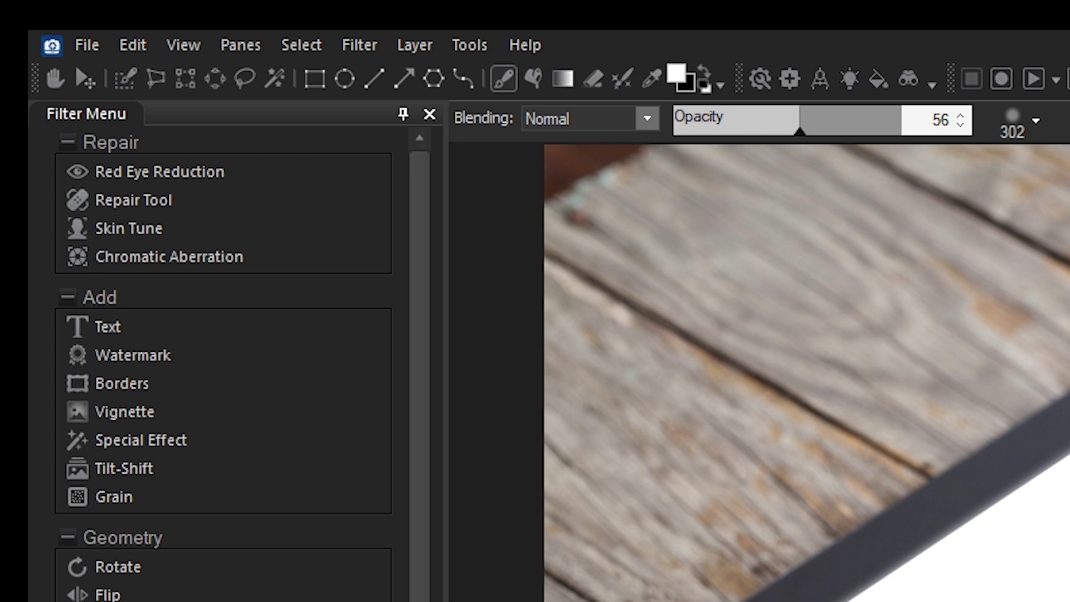
# Trace the tablet's blank screen with a polygon selection through its left, top, right and bottom corners
pyautogui.click(502, 364)
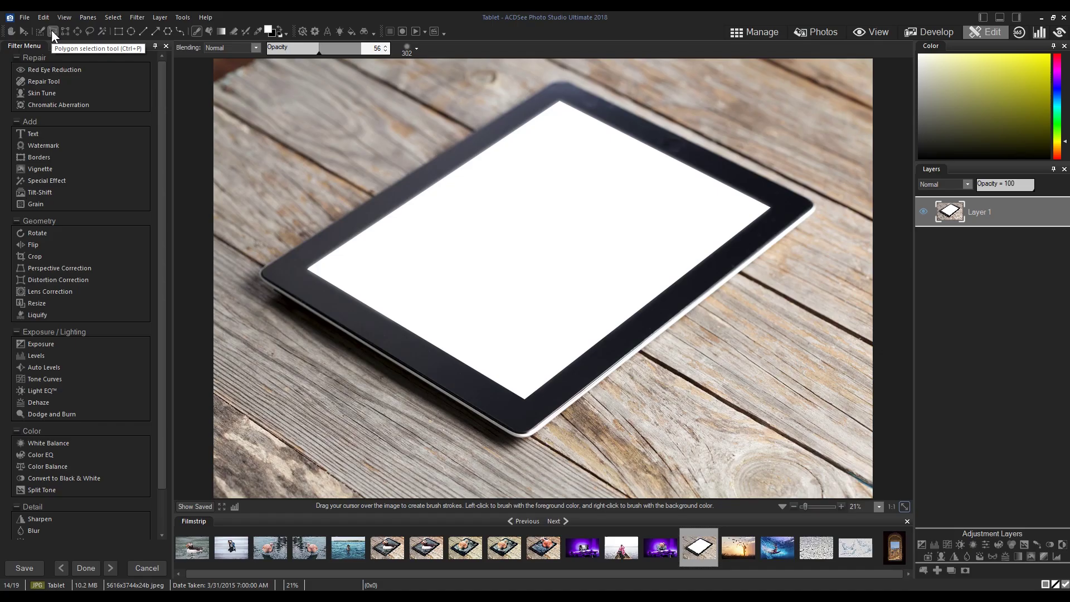
pyautogui.click(155, 79)
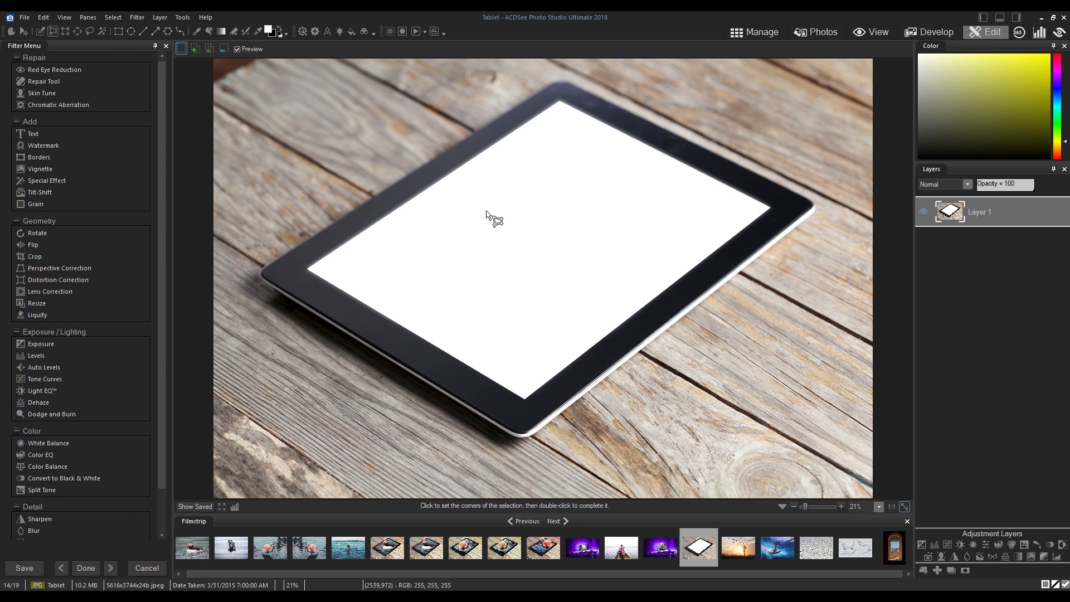
pyautogui.click(306, 268)
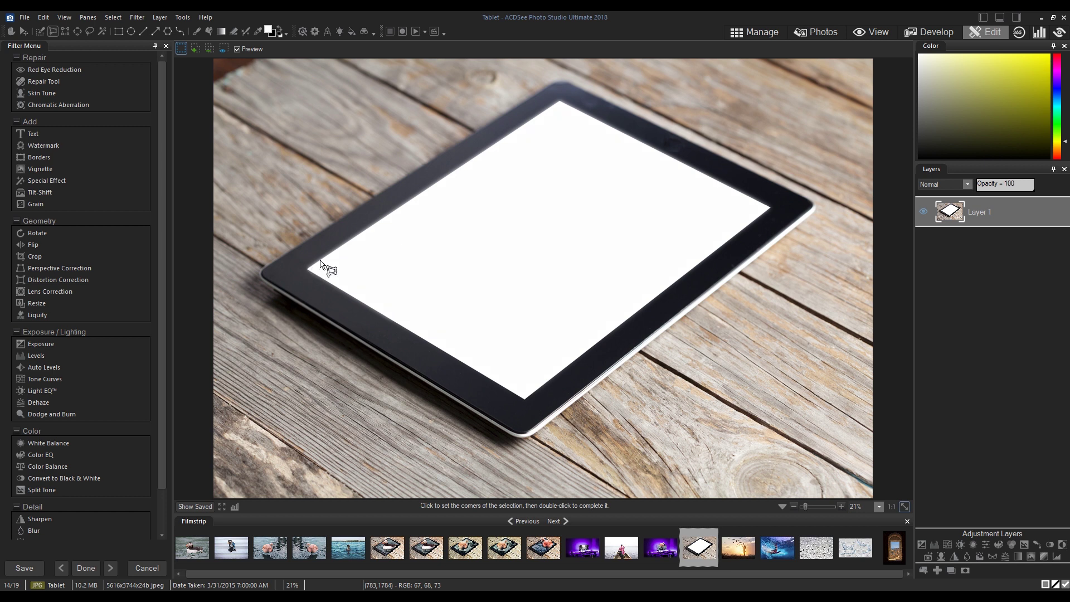
pyautogui.click(560, 101)
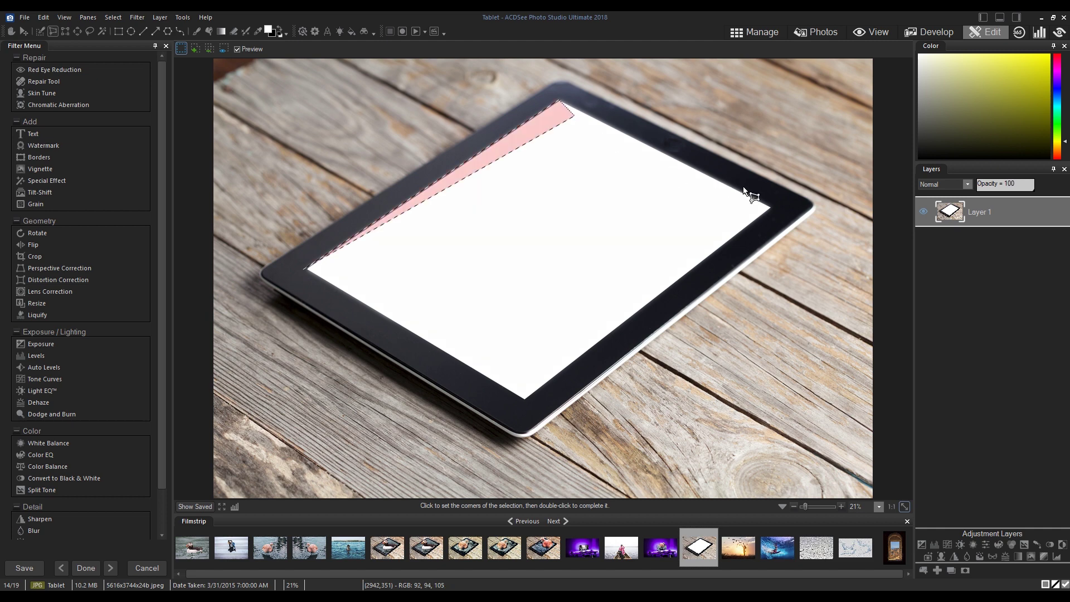
pyautogui.click(770, 207)
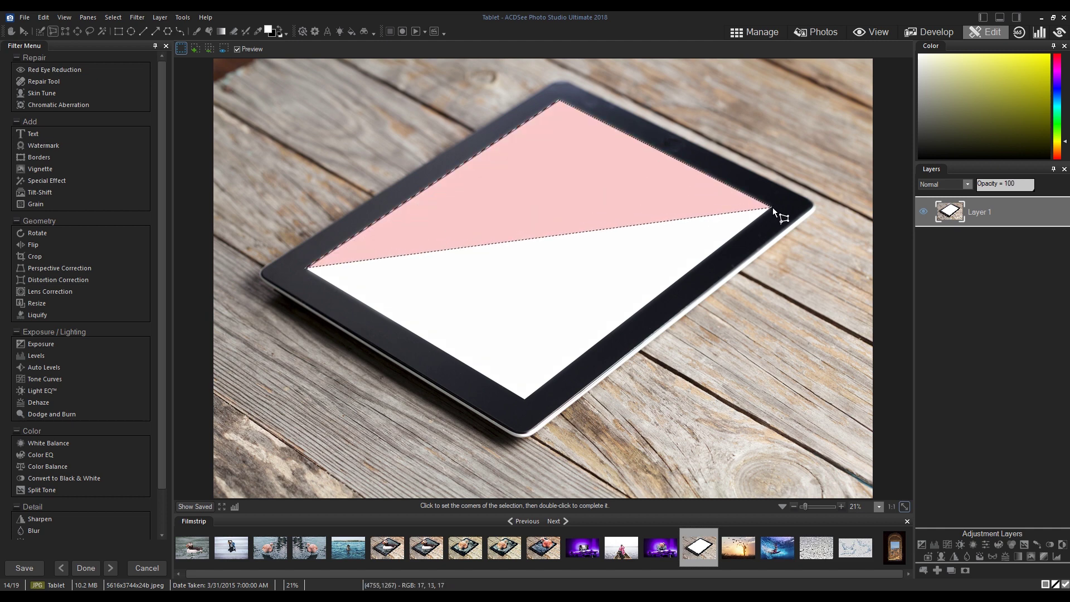
pyautogui.doubleClick(526, 401)
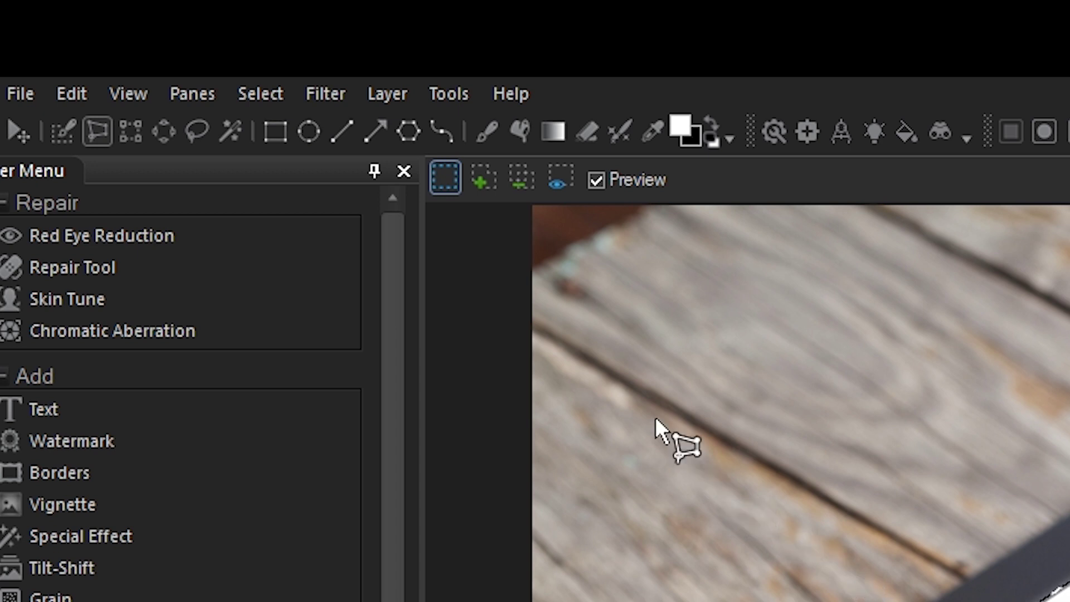
# Save the current screen selection under the name 'Tablet Selection'
pyautogui.click(281, 96)
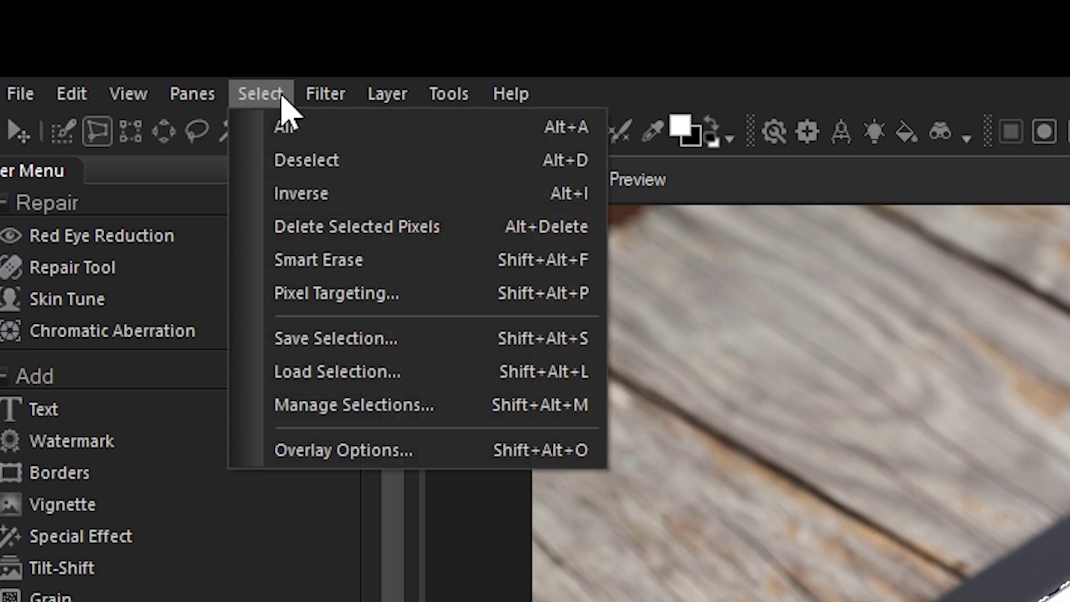
pyautogui.click(353, 342)
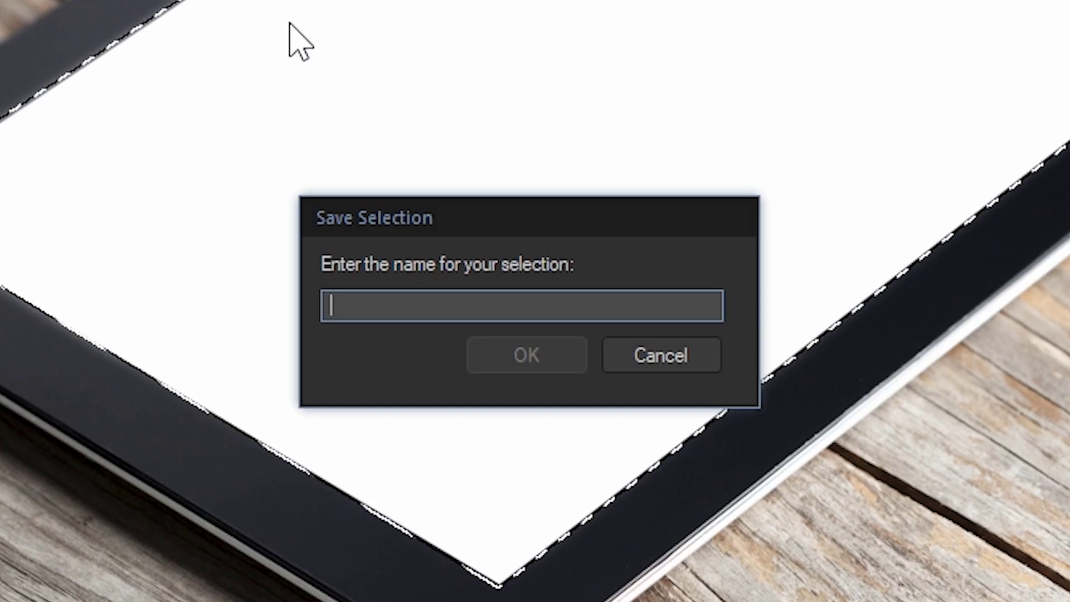
pyautogui.write('Tablet Selection')
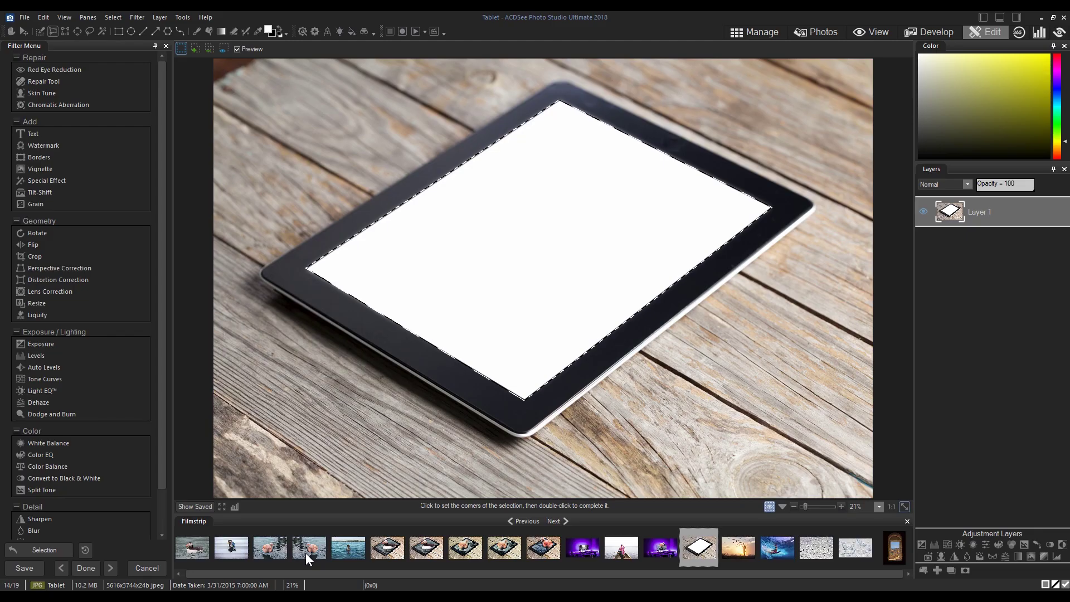
# Add the flamingo photo as a new layer, then move and enlarge it over the tablet
pyautogui.moveTo(1012, 196); pyautogui.dragTo(1012, 196)
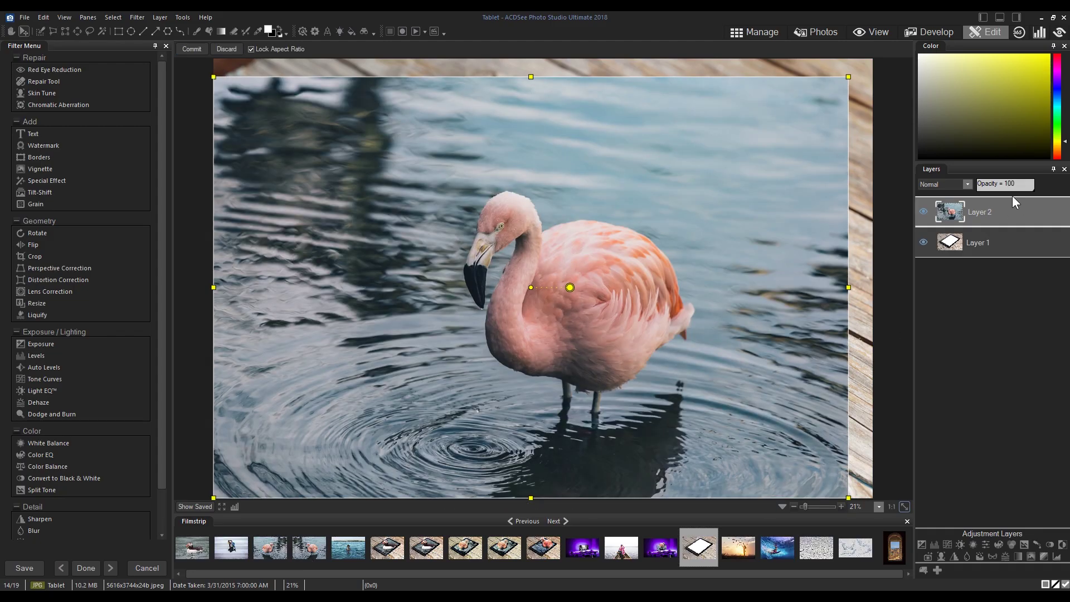
pyautogui.moveTo(652, 290); pyautogui.dragTo(646, 267)
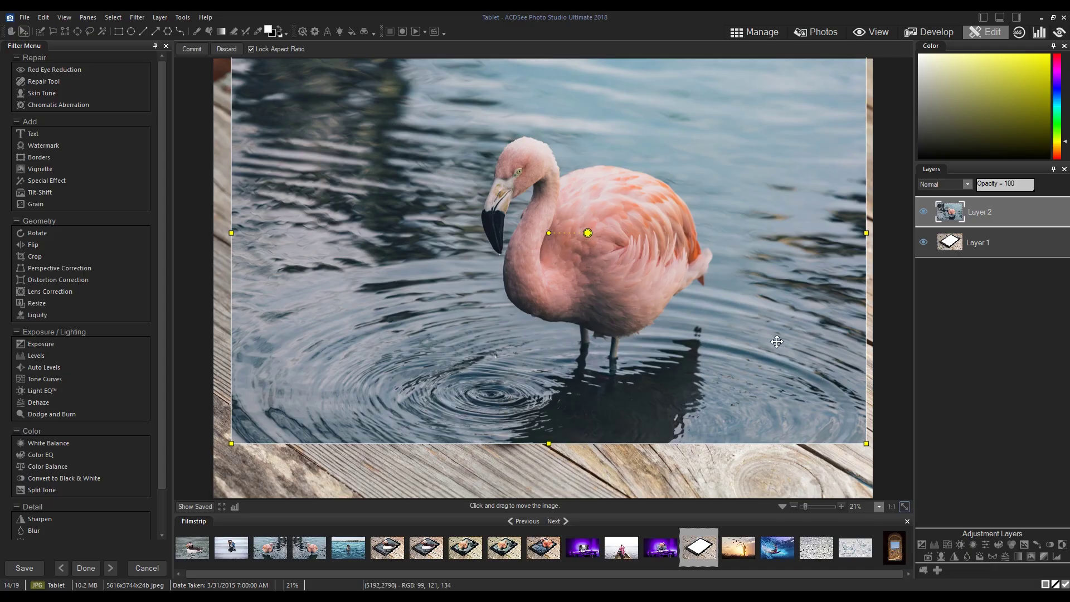
pyautogui.moveTo(713, 217); pyautogui.dragTo(693, 269)
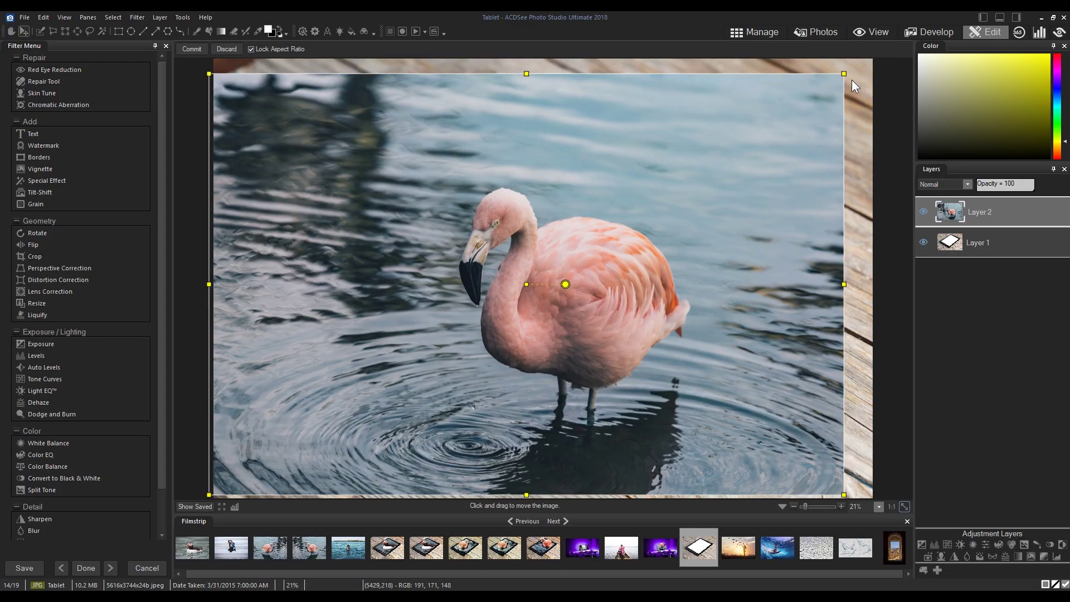
pyautogui.moveTo(844, 74); pyautogui.dragTo(890, 42)
pyautogui.moveTo(746, 255); pyautogui.dragTo(762, 183)
# Try Multiply blending on the flamingo layer, then return it to Normal
pyautogui.click(957, 183)
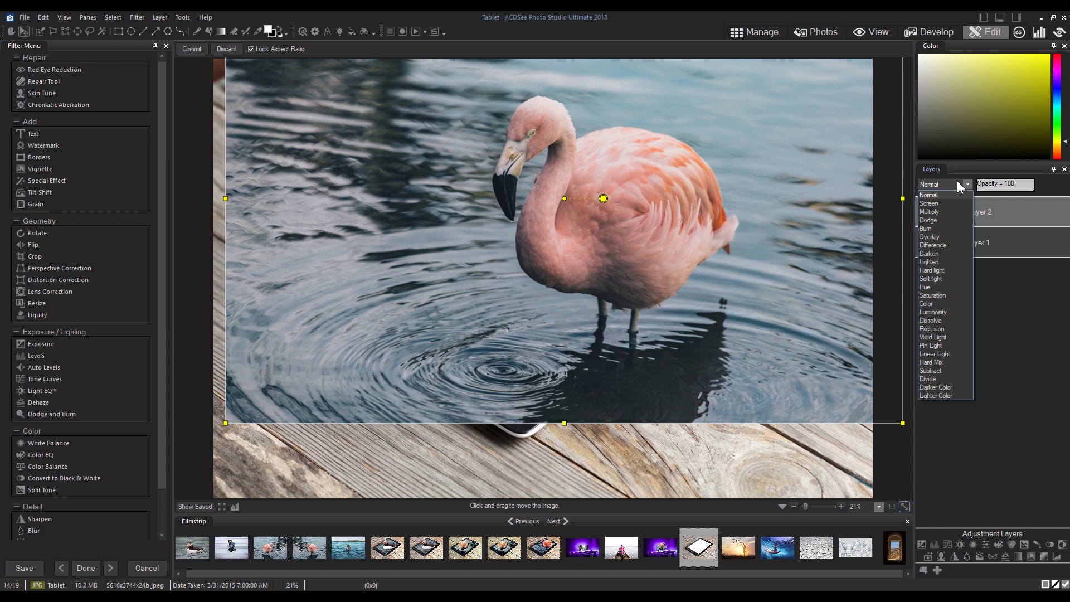
pyautogui.click(930, 215)
pyautogui.moveTo(720, 251); pyautogui.dragTo(703, 227)
pyautogui.click(965, 185)
pyautogui.click(942, 192)
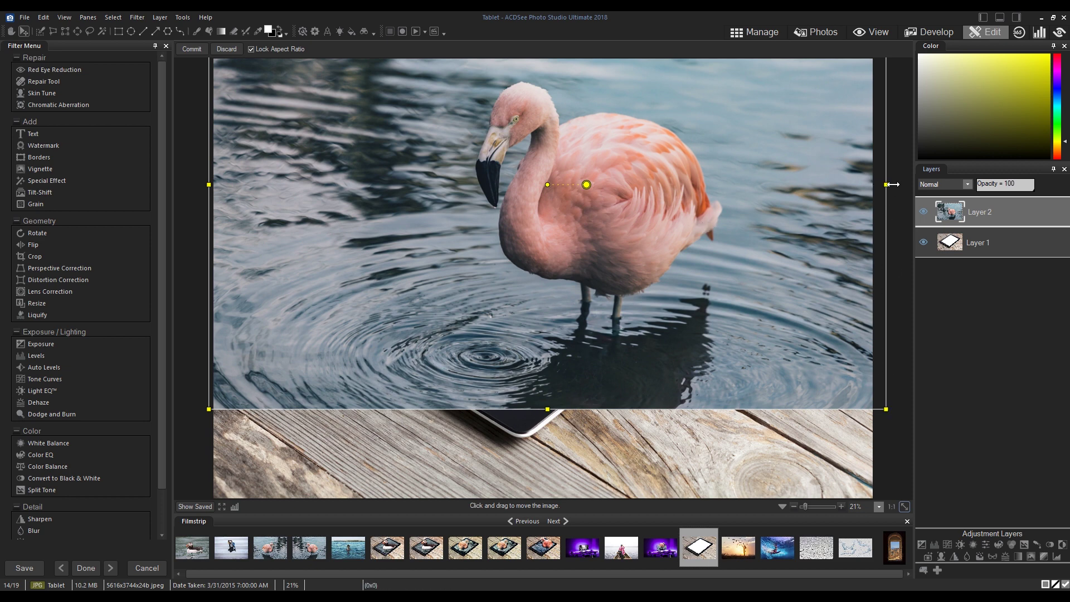
# Resize the flamingo layer over the tablet screen and commit the transform
pyautogui.moveTo(893, 184)
pyautogui.mouseDown()
pyautogui.moveTo(683, 187)
pyautogui.moveTo(901, 191)
pyautogui.moveTo(885, 191)
pyautogui.mouseUp()
pyautogui.moveTo(884, 410)
pyautogui.mouseDown()
pyautogui.moveTo(717, 296)
pyautogui.moveTo(893, 411)
pyautogui.mouseUp()
pyautogui.moveTo(750, 314)
pyautogui.mouseDown()
pyautogui.moveTo(745, 246)
pyautogui.moveTo(735, 327)
pyautogui.mouseUp()
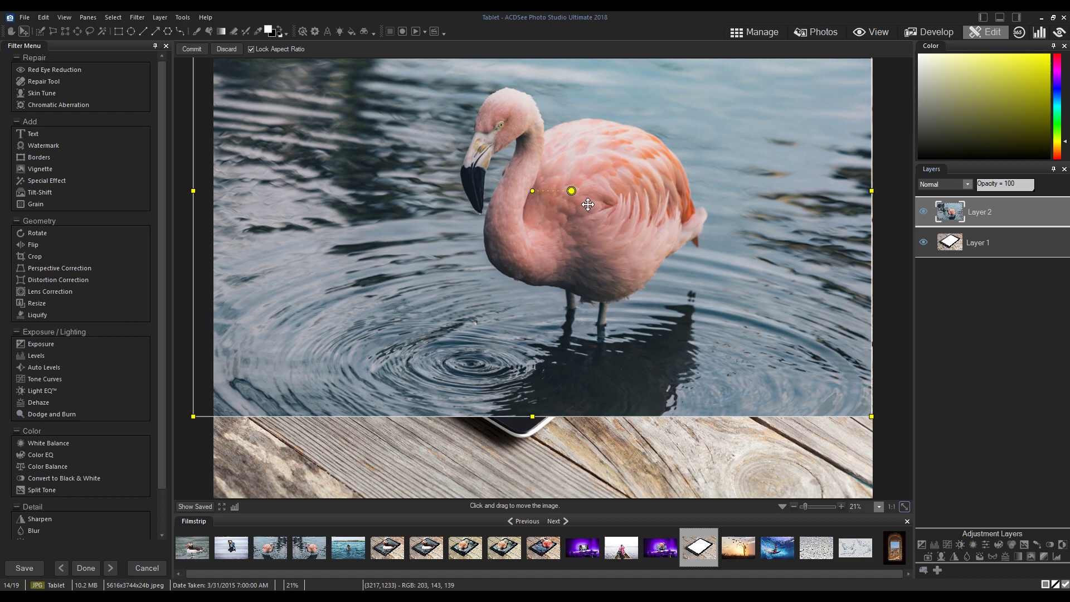
pyautogui.moveTo(573, 190); pyautogui.dragTo(560, 165)
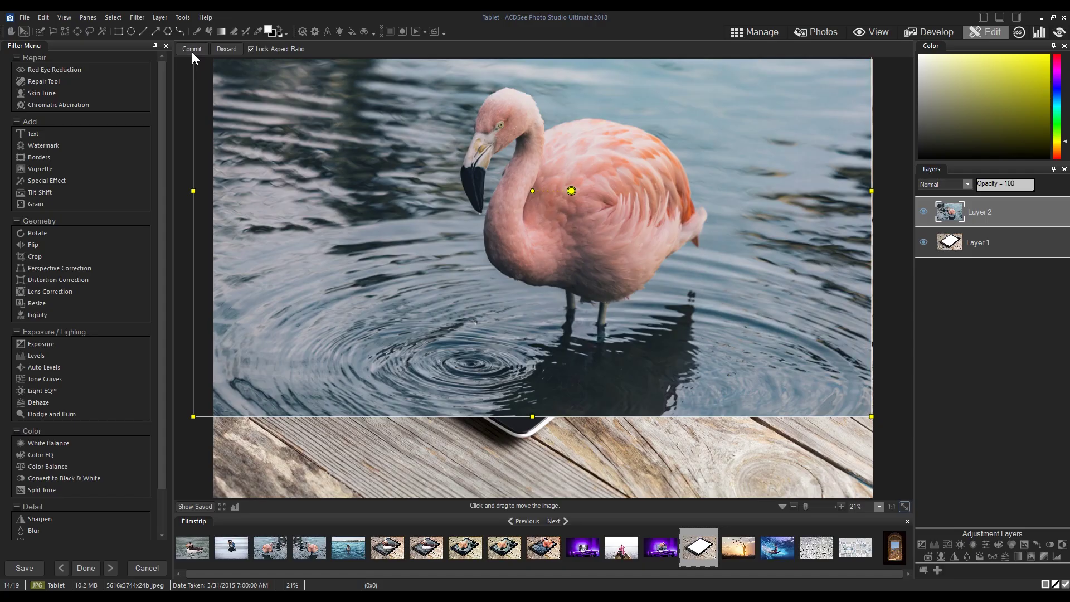
pyautogui.click(192, 49)
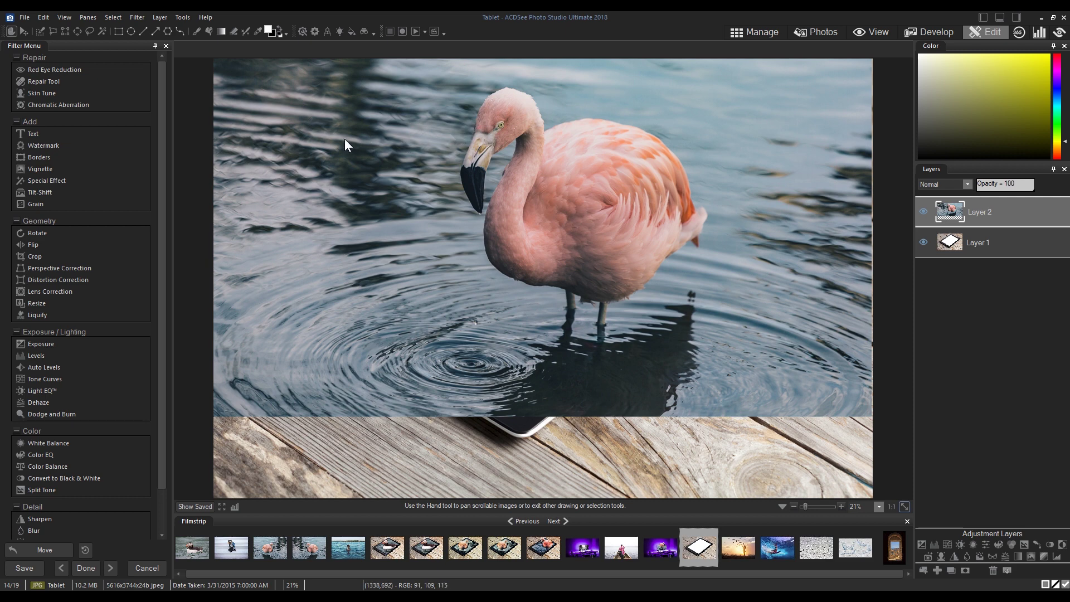
# Reload 'Tablet Selection', turn it into a mask on Layer 2, then deselect
pyautogui.click(113, 18)
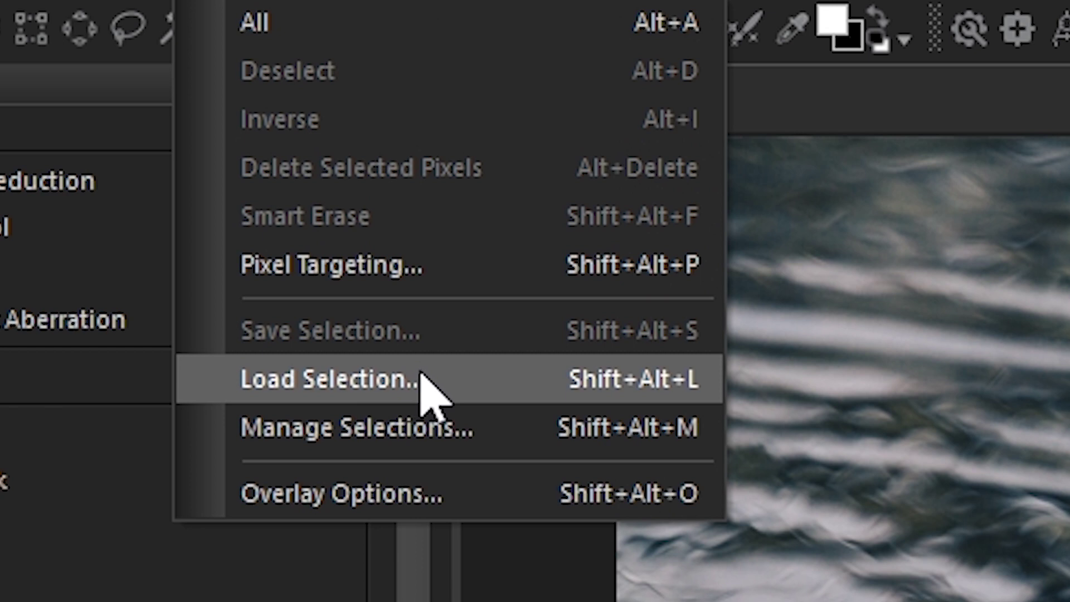
pyautogui.click(427, 377)
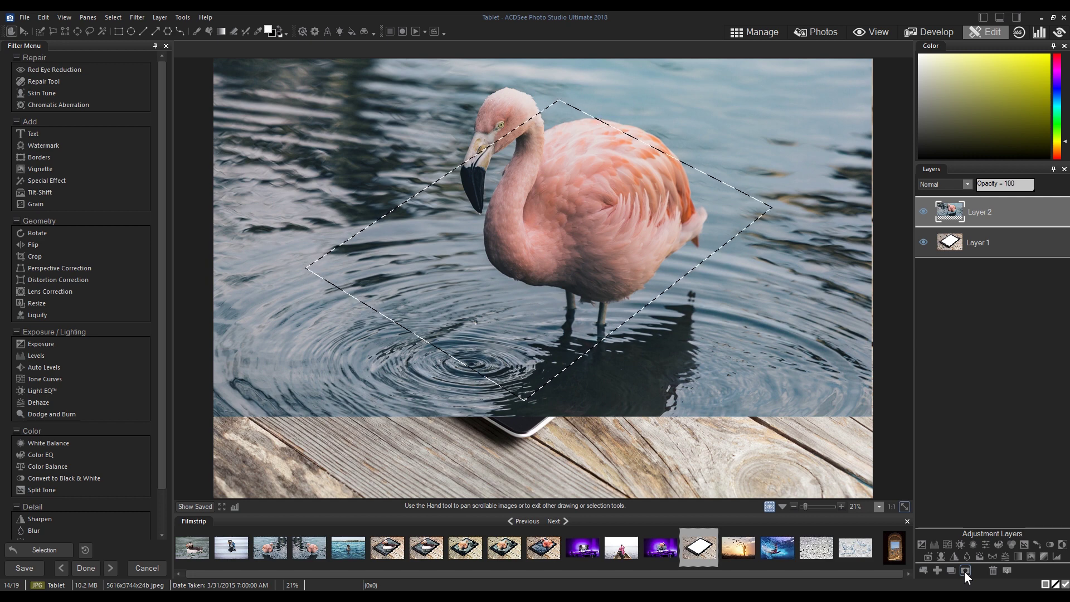
pyautogui.click(964, 570)
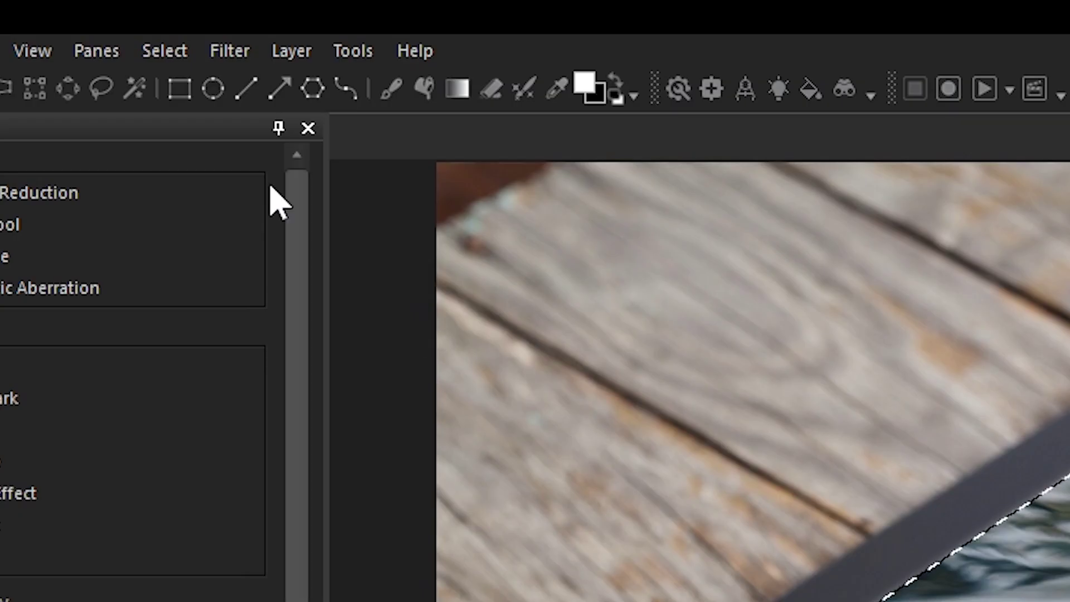
pyautogui.click(115, 17)
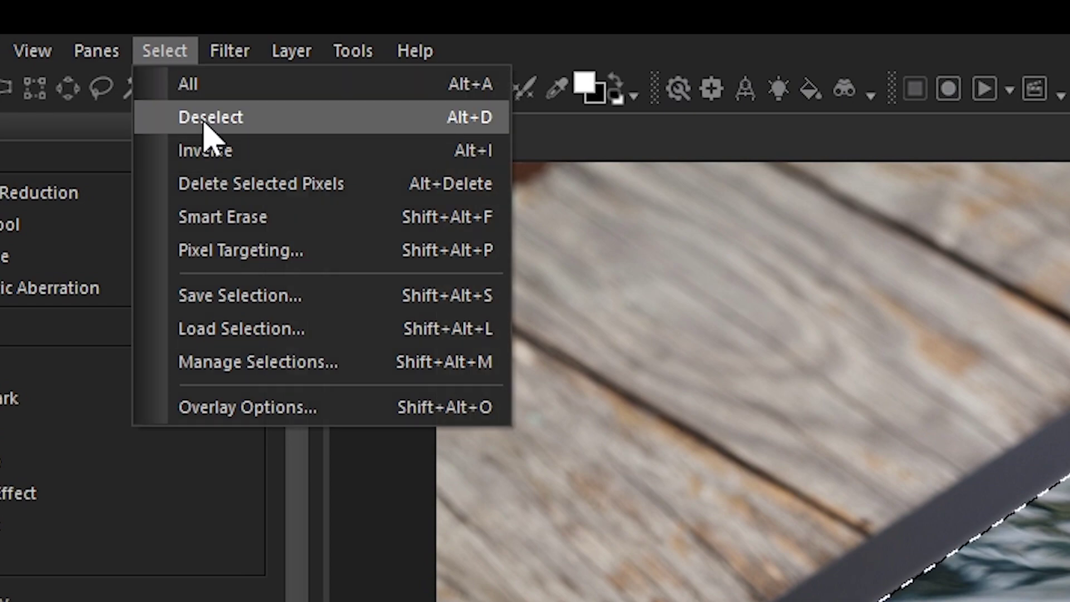
pyautogui.click(205, 119)
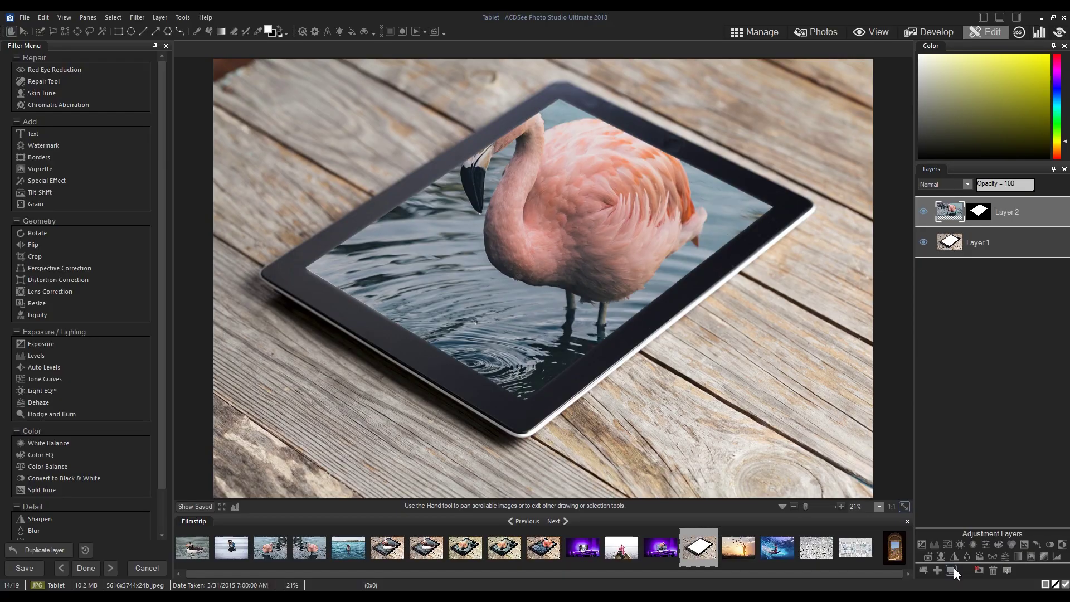
# Duplicate the flamingo layer, delete Layer 2 copy 1's mask, and zoom in on the head
pyautogui.click(593, 500)
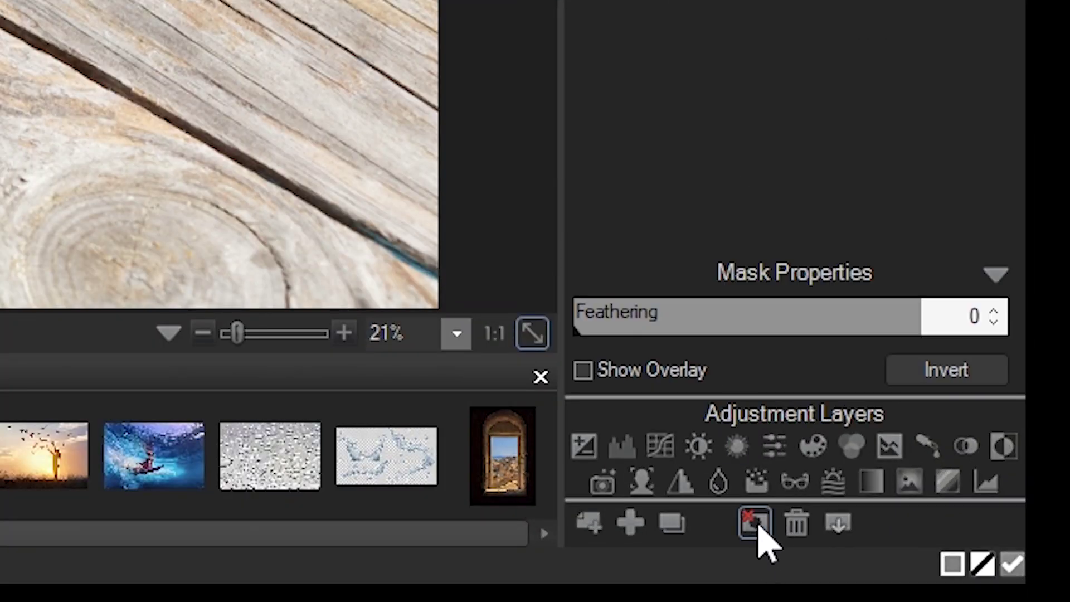
pyautogui.click(756, 521)
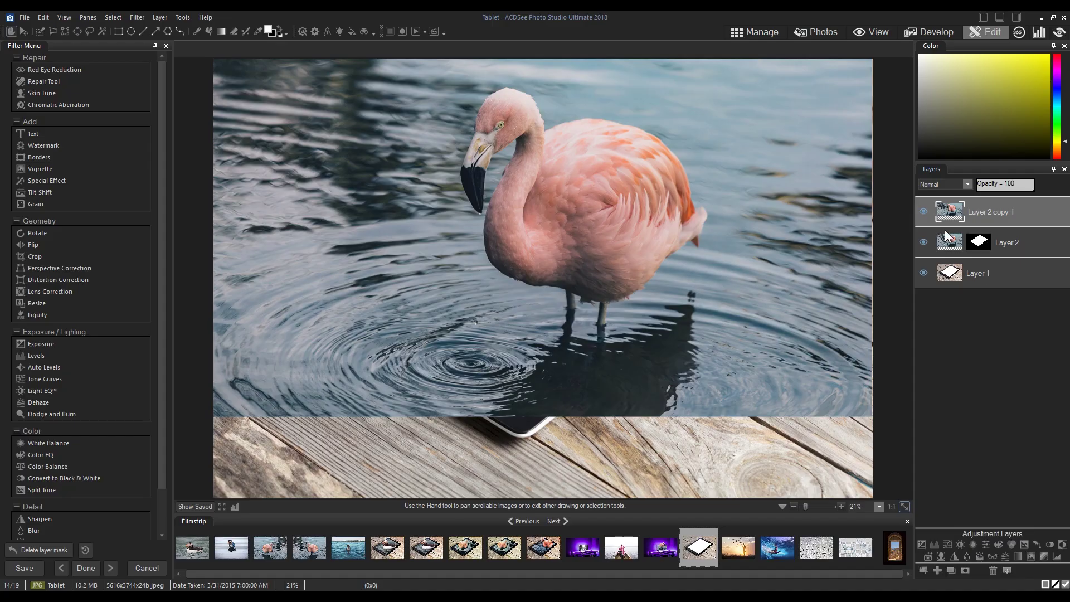
pyautogui.click(949, 211)
pyautogui.moveTo(806, 507); pyautogui.dragTo(807, 507)
pyautogui.moveTo(855, 458); pyautogui.dragTo(851, 442)
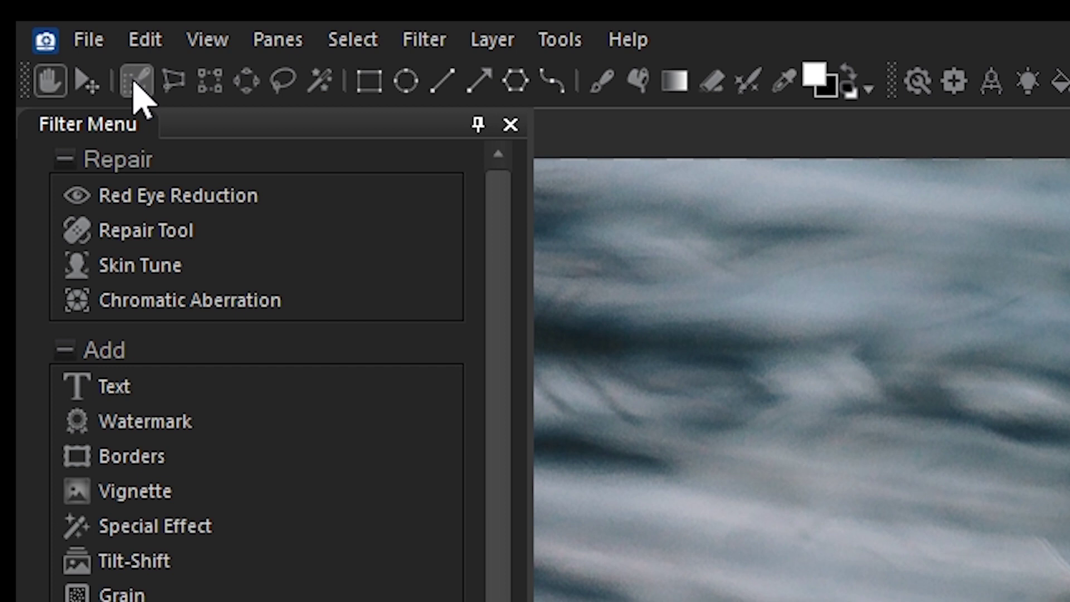
# Paint a Magic smart-brush selection over the flamingo's head and black beak
pyautogui.click(135, 82)
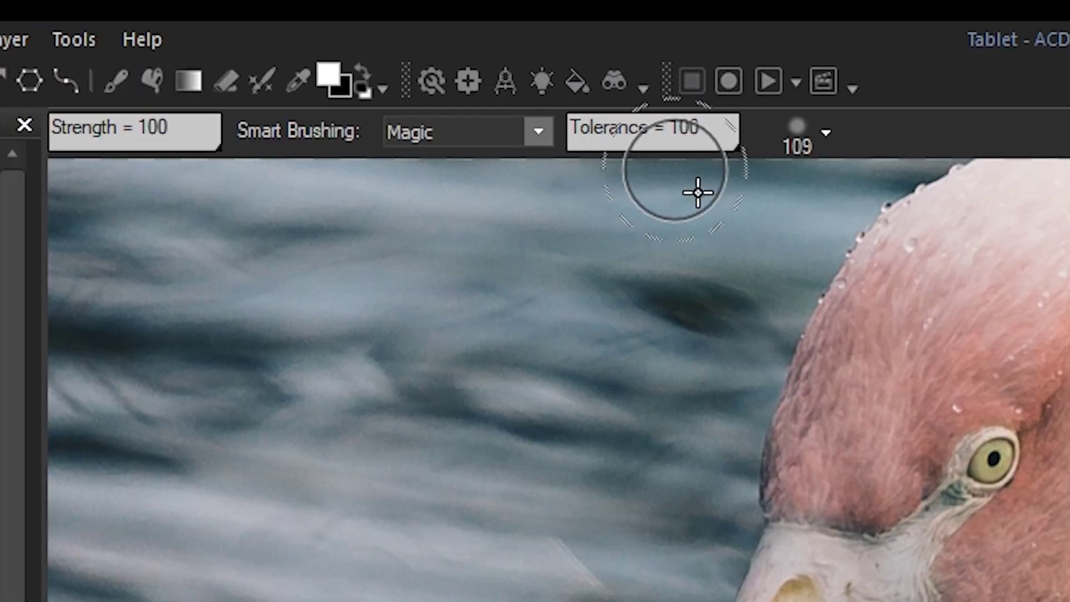
pyautogui.click(533, 136)
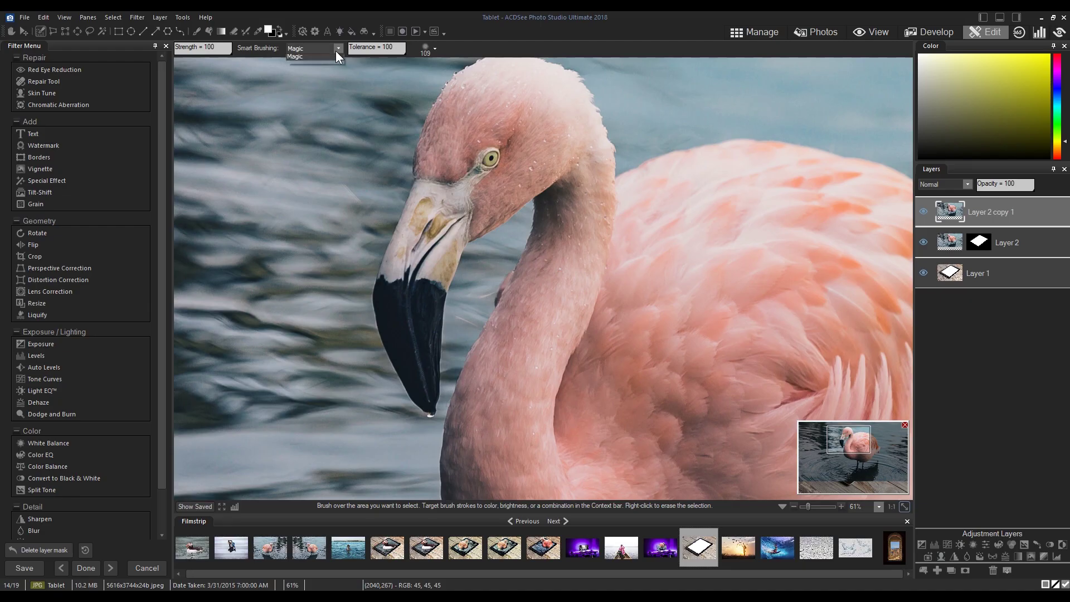
pyautogui.click(316, 84)
pyautogui.moveTo(494, 139)
pyautogui.mouseDown()
pyautogui.moveTo(480, 107)
pyautogui.moveTo(448, 143)
pyautogui.moveTo(470, 112)
pyautogui.moveTo(504, 94)
pyautogui.moveTo(501, 83)
pyautogui.moveTo(488, 92)
pyautogui.moveTo(562, 100)
pyautogui.moveTo(568, 88)
pyautogui.moveTo(555, 88)
pyautogui.moveTo(592, 132)
pyautogui.moveTo(610, 196)
pyautogui.moveTo(604, 161)
pyautogui.moveTo(598, 214)
pyautogui.moveTo(554, 167)
pyautogui.moveTo(500, 199)
pyautogui.moveTo(558, 101)
pyautogui.moveTo(489, 175)
pyautogui.mouseUp()
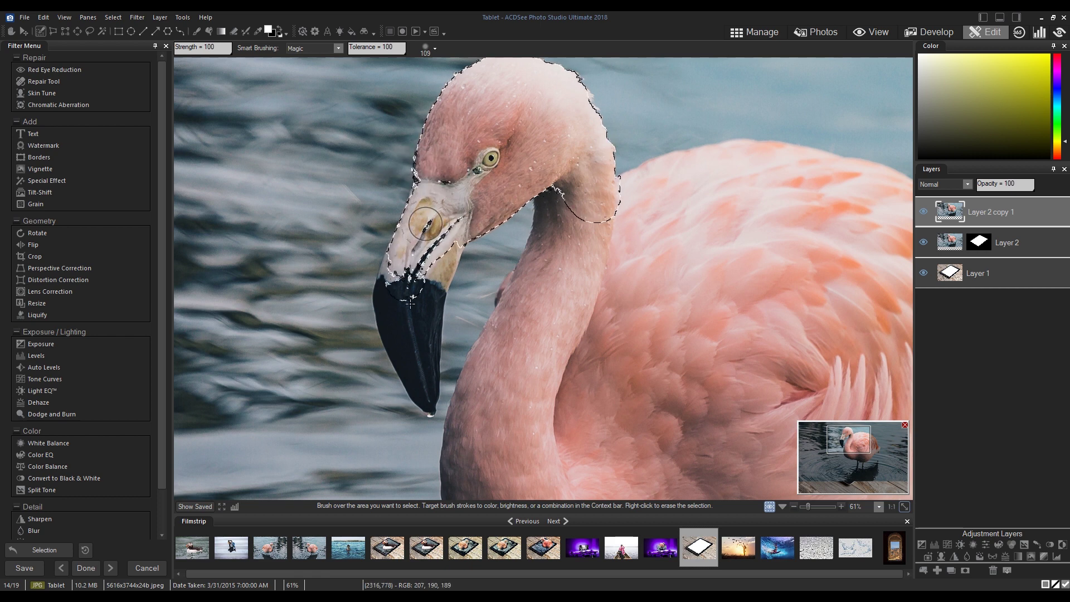
pyautogui.moveTo(410, 303)
pyautogui.mouseDown()
pyautogui.moveTo(427, 321)
pyautogui.moveTo(433, 419)
pyautogui.moveTo(393, 328)
pyautogui.moveTo(400, 268)
pyautogui.moveTo(397, 295)
pyautogui.moveTo(371, 246)
pyautogui.moveTo(379, 274)
pyautogui.mouseUp()
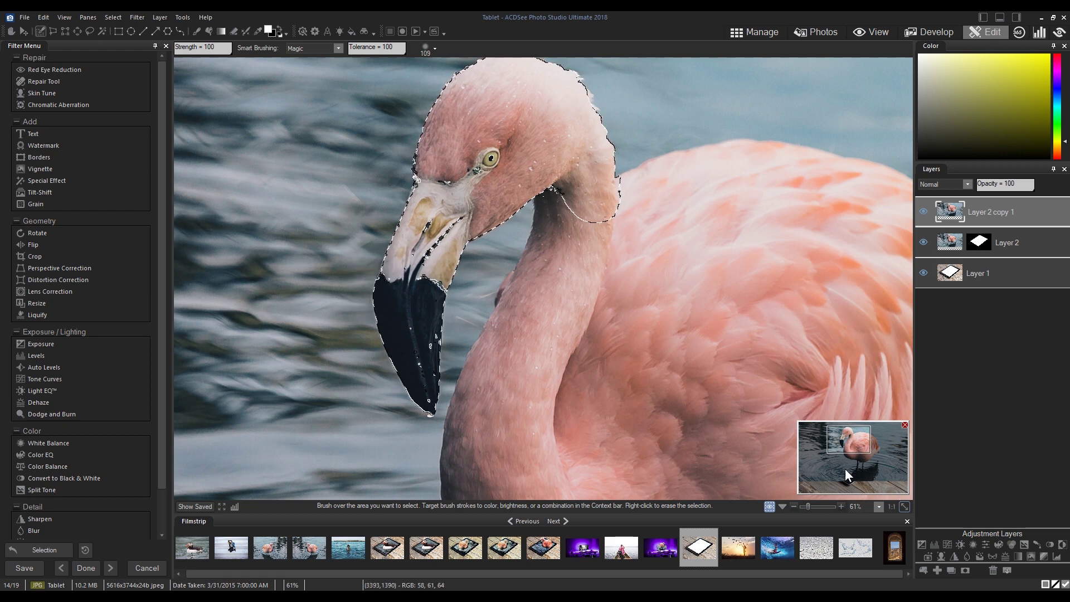
# Extend the selection along the neck, back and wing feathers, varying tolerance through 37, 7 and 100
pyautogui.moveTo(845, 469); pyautogui.dragTo(860, 467)
pyautogui.moveTo(358, 246)
pyautogui.mouseDown()
pyautogui.moveTo(491, 215)
pyautogui.moveTo(384, 246)
pyautogui.moveTo(492, 216)
pyautogui.moveTo(589, 222)
pyautogui.moveTo(673, 251)
pyautogui.moveTo(764, 352)
pyautogui.moveTo(699, 298)
pyautogui.mouseUp()
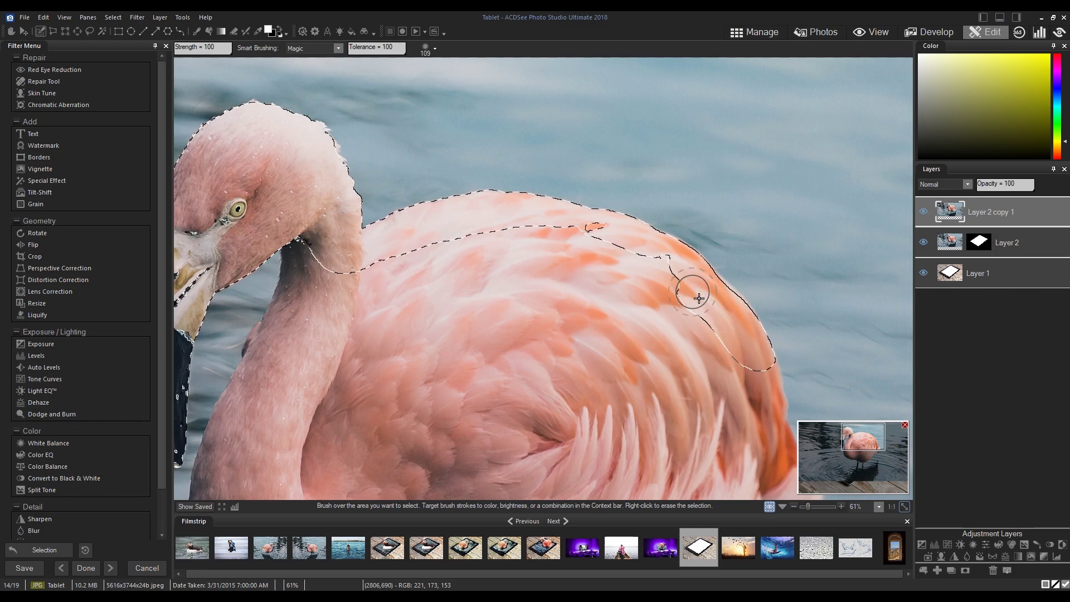
pyautogui.moveTo(865, 439); pyautogui.dragTo(865, 449)
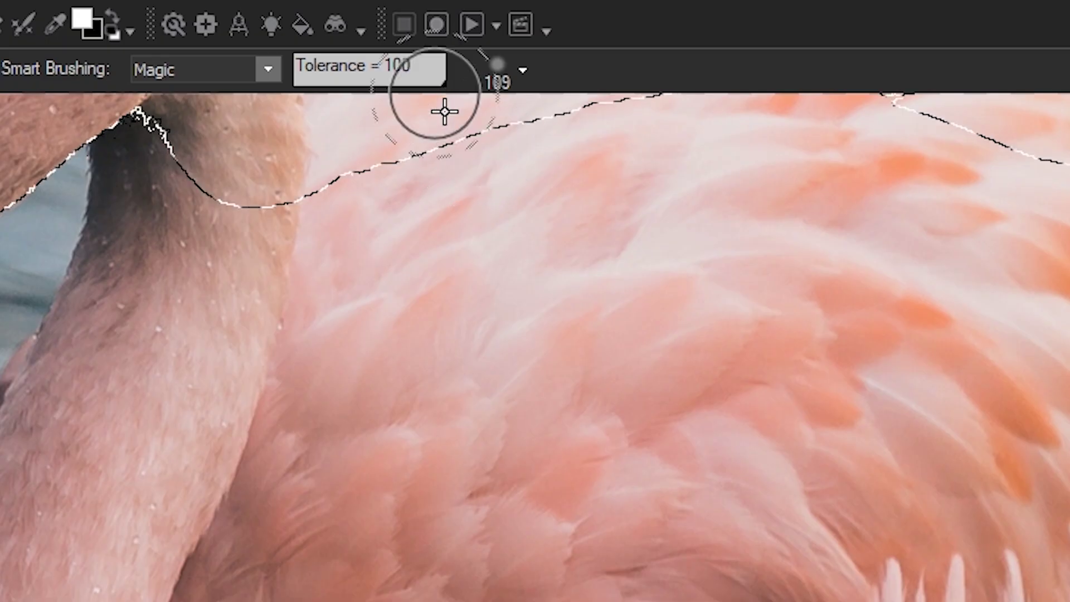
pyautogui.moveTo(415, 81); pyautogui.dragTo(349, 83)
pyautogui.moveTo(477, 314)
pyautogui.mouseDown()
pyautogui.moveTo(578, 278)
pyautogui.moveTo(490, 384)
pyautogui.mouseUp()
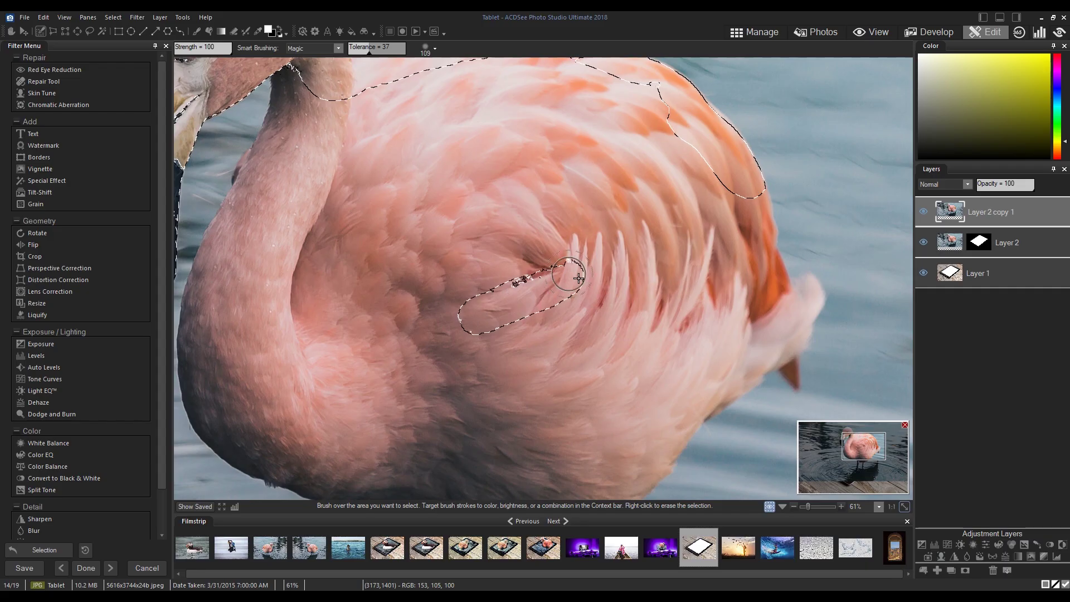
pyautogui.moveTo(369, 54); pyautogui.dragTo(353, 55)
pyautogui.moveTo(557, 367)
pyautogui.mouseDown()
pyautogui.moveTo(544, 443)
pyautogui.moveTo(458, 411)
pyautogui.mouseUp()
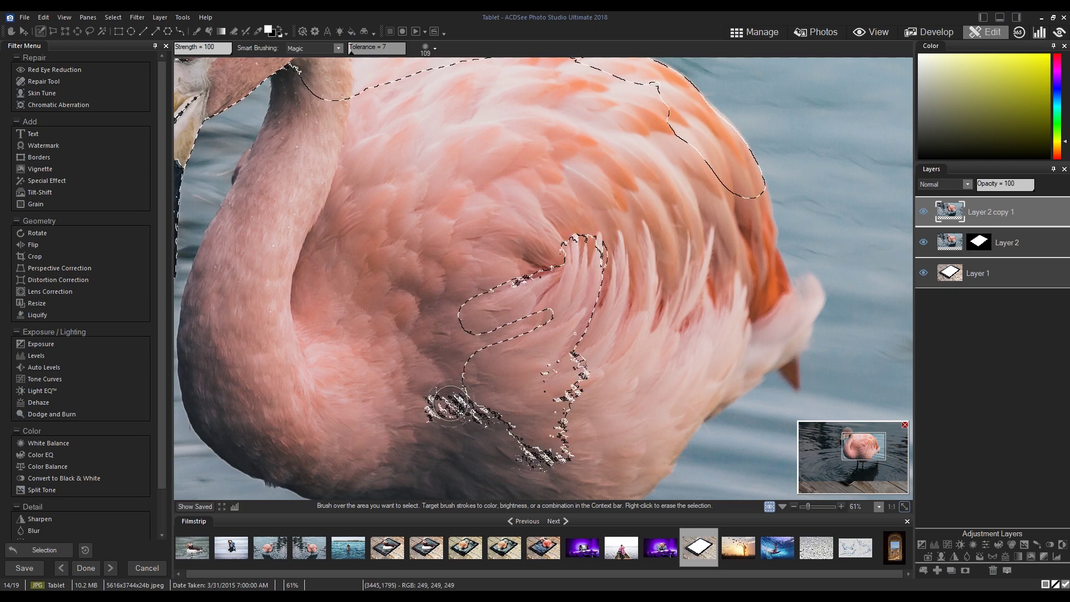
pyautogui.moveTo(353, 51); pyautogui.dragTo(411, 50)
pyautogui.moveTo(865, 447); pyautogui.dragTo(864, 444)
pyautogui.moveTo(696, 178)
pyautogui.mouseDown()
pyautogui.moveTo(604, 102)
pyautogui.moveTo(323, 141)
pyautogui.moveTo(289, 236)
pyautogui.moveTo(264, 215)
pyautogui.mouseUp()
pyautogui.moveTo(869, 451); pyautogui.dragTo(855, 445)
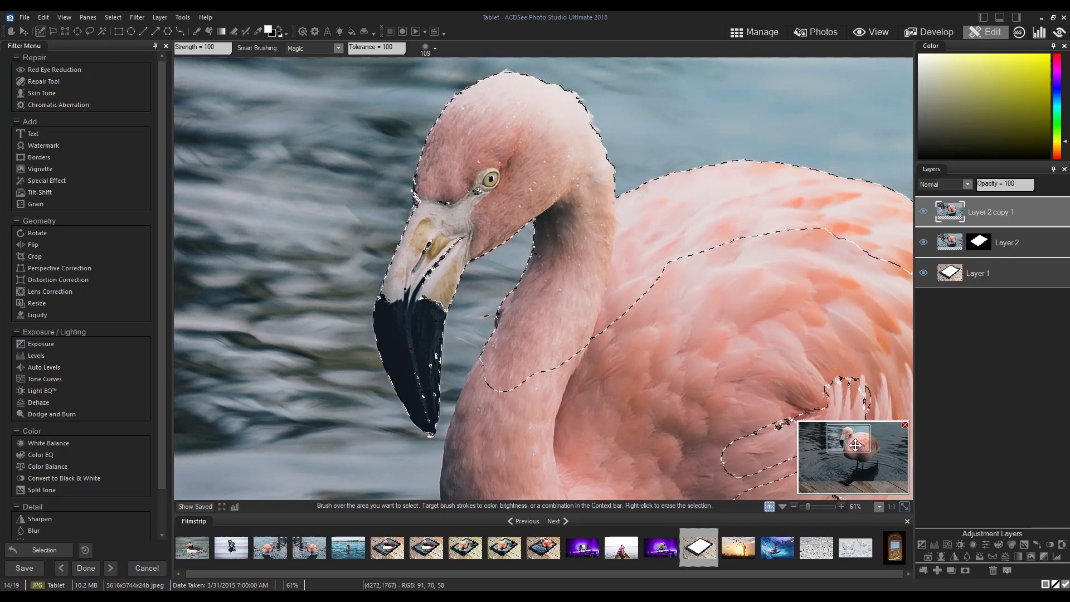
# Turn smart brushing off and refine the selection along the beak and neck
pyautogui.click(312, 48)
pyautogui.click(302, 62)
pyautogui.moveTo(440, 262)
pyautogui.mouseDown()
pyautogui.moveTo(432, 318)
pyautogui.moveTo(430, 414)
pyautogui.moveTo(412, 326)
pyautogui.moveTo(442, 225)
pyautogui.moveTo(405, 210)
pyautogui.moveTo(446, 215)
pyautogui.mouseUp()
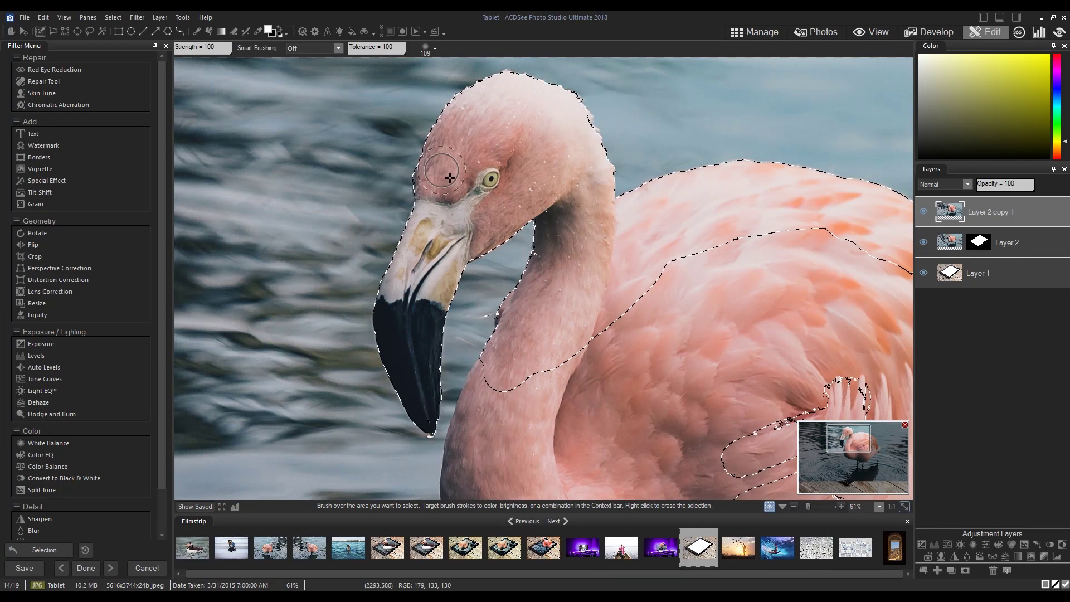
pyautogui.moveTo(449, 178); pyautogui.dragTo(494, 312)
pyautogui.moveTo(848, 438); pyautogui.dragTo(868, 444)
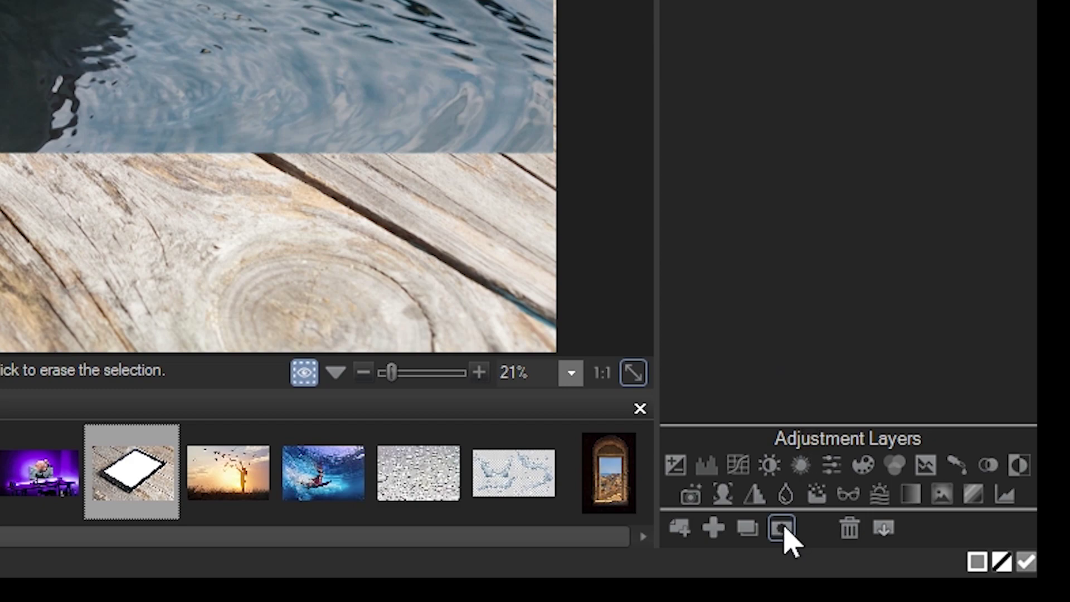
# Convert the flamingo selection into a mask on Layer 2 copy 1 and clear the selection
pyautogui.click(782, 528)
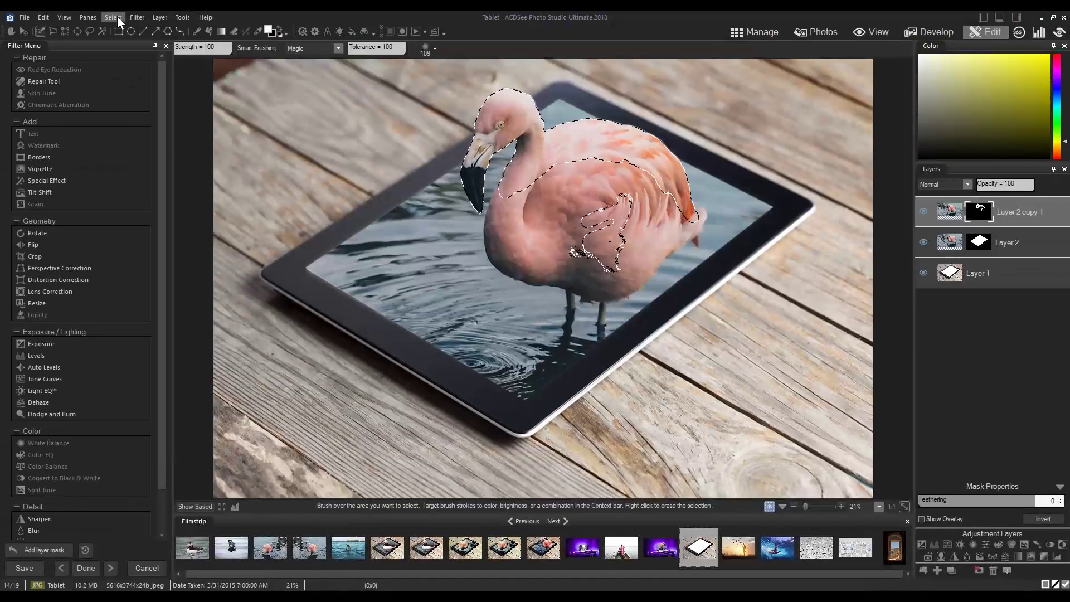
pyautogui.click(117, 16)
pyautogui.click(125, 42)
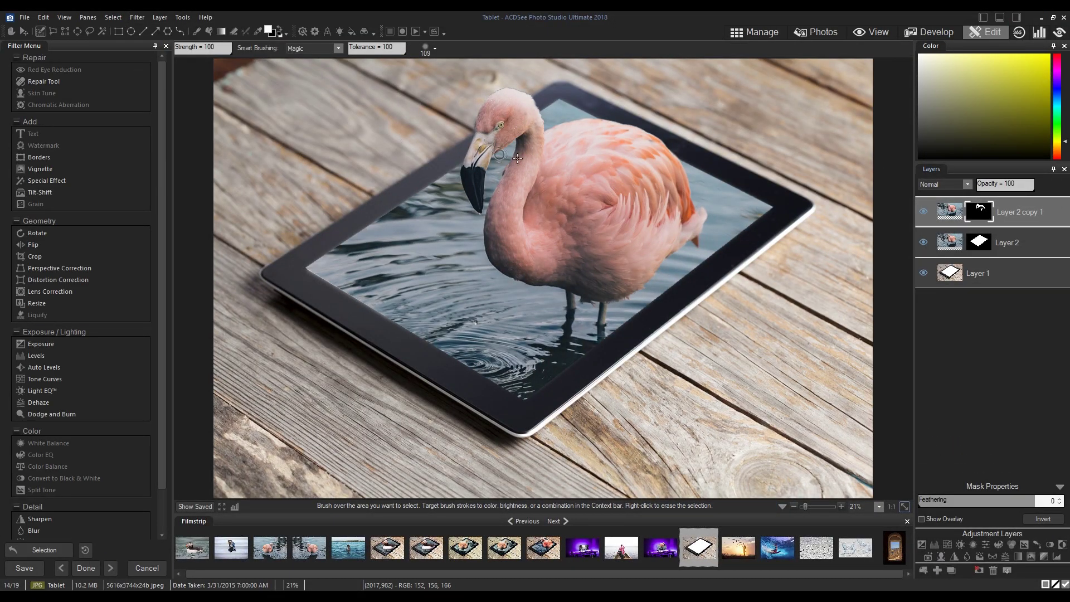
# Touch up the mask edges with a size-134 brush, then fit the image to view
pyautogui.moveTo(806, 507); pyautogui.dragTo(810, 507)
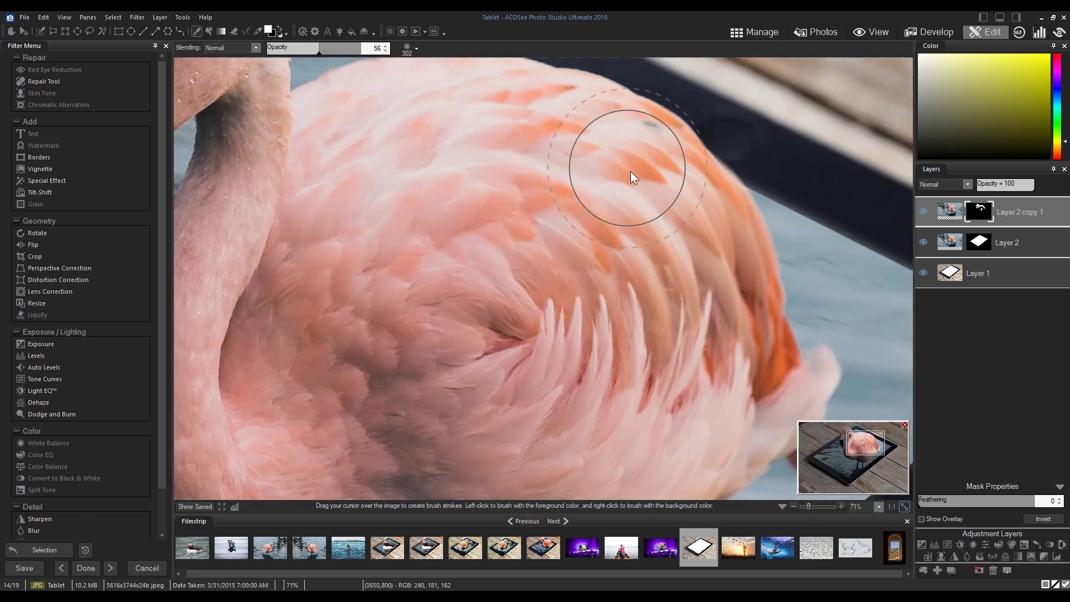
pyautogui.click(409, 49)
pyautogui.moveTo(439, 56); pyautogui.dragTo(421, 56)
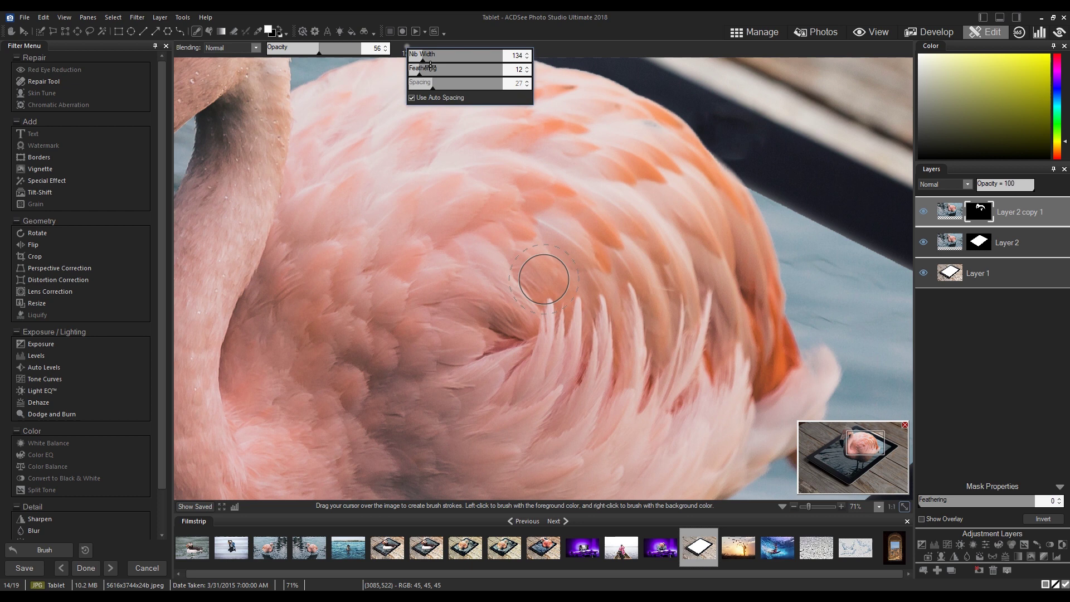
pyautogui.click(652, 148)
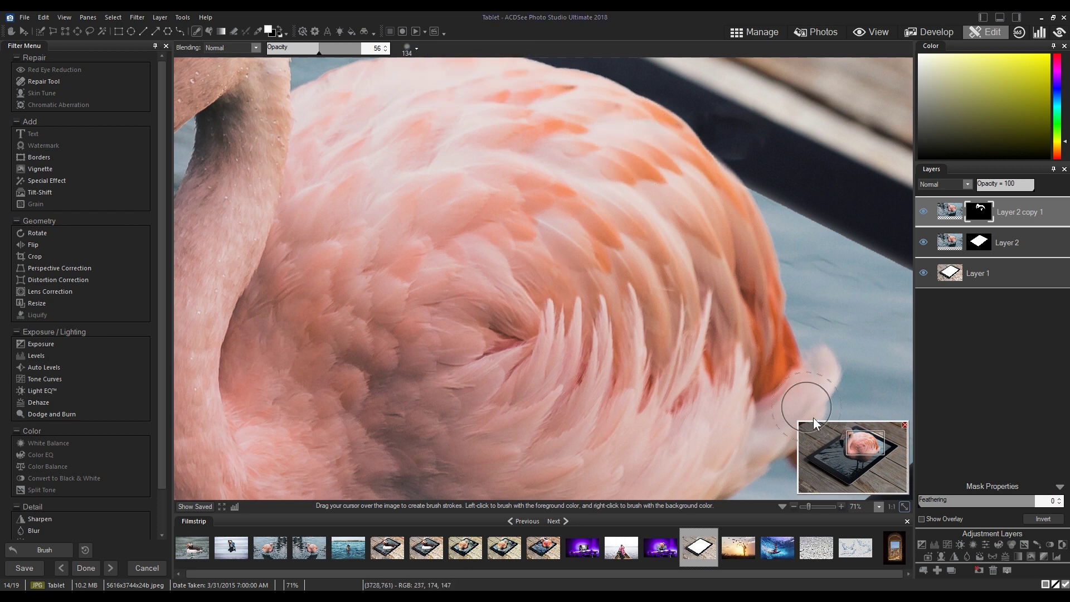
pyautogui.moveTo(871, 446)
pyautogui.mouseDown()
pyautogui.moveTo(867, 436)
pyautogui.moveTo(849, 446)
pyautogui.moveTo(861, 441)
pyautogui.mouseUp()
pyautogui.click(905, 506)
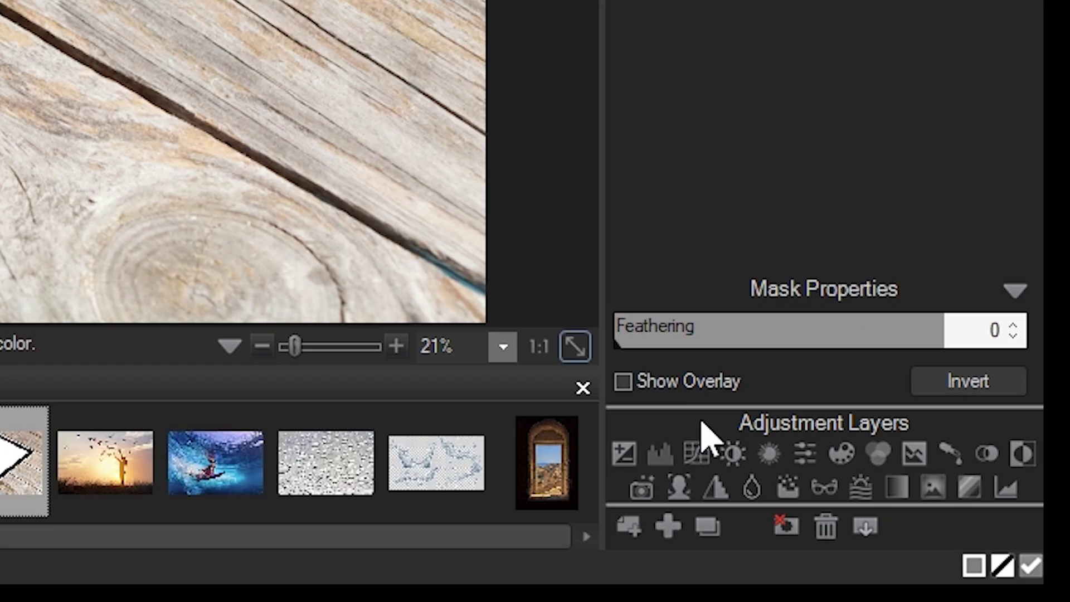
# Add a Photo Effect adjustment layer using the Instant preset, blended in Soft light
pyautogui.click(641, 488)
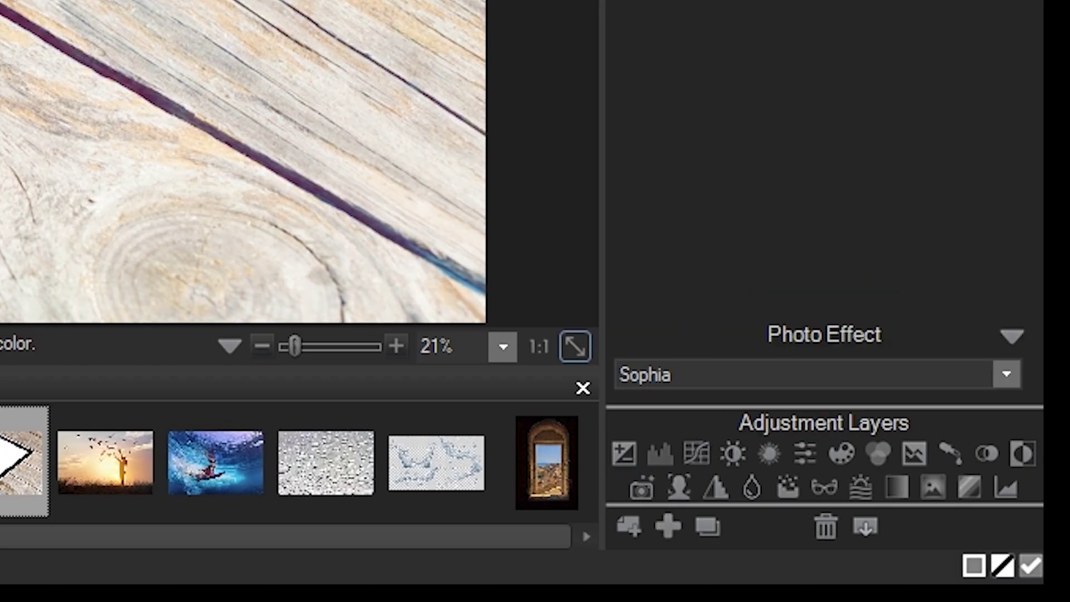
pyautogui.click(700, 377)
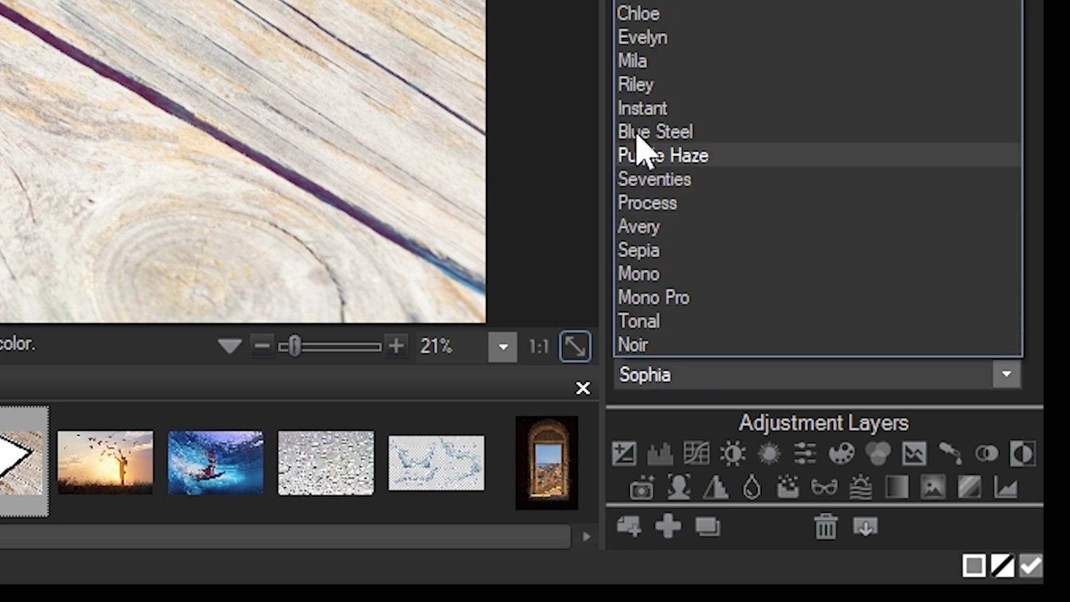
pyautogui.click(646, 109)
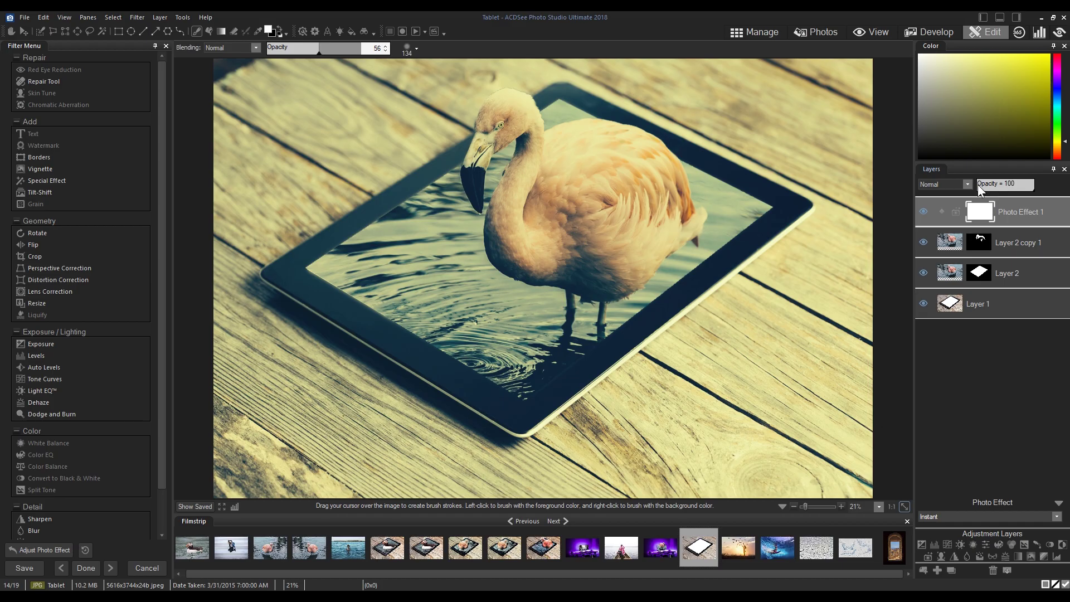
pyautogui.click(968, 184)
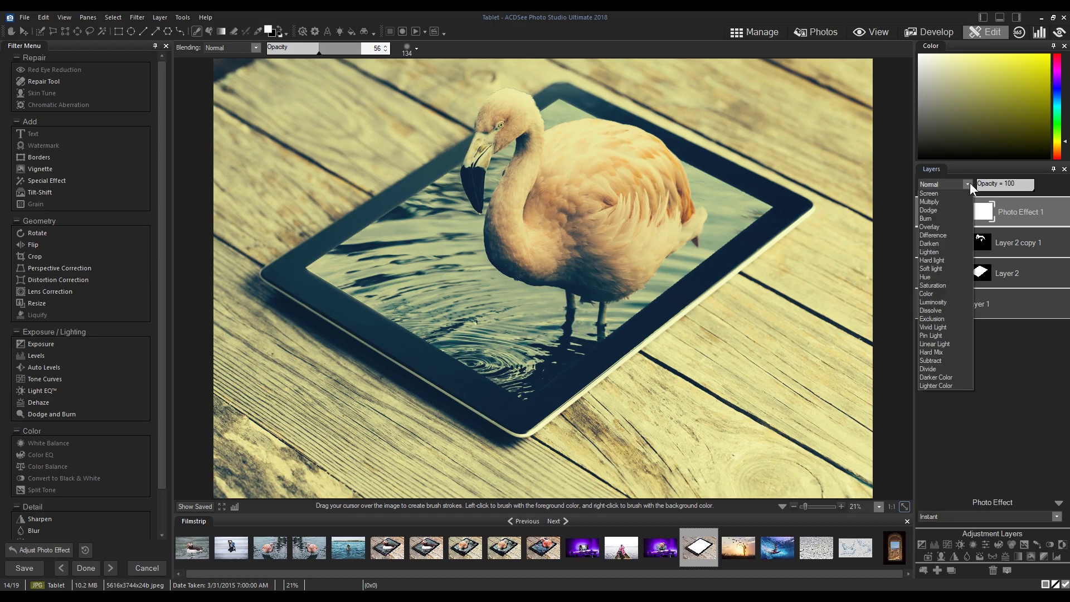
pyautogui.click(938, 274)
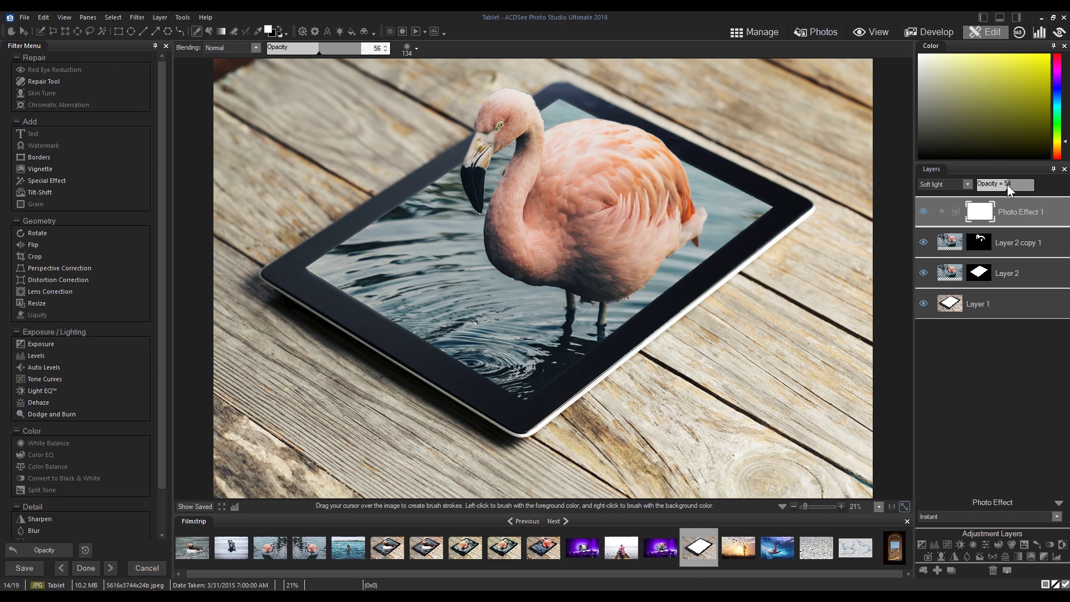